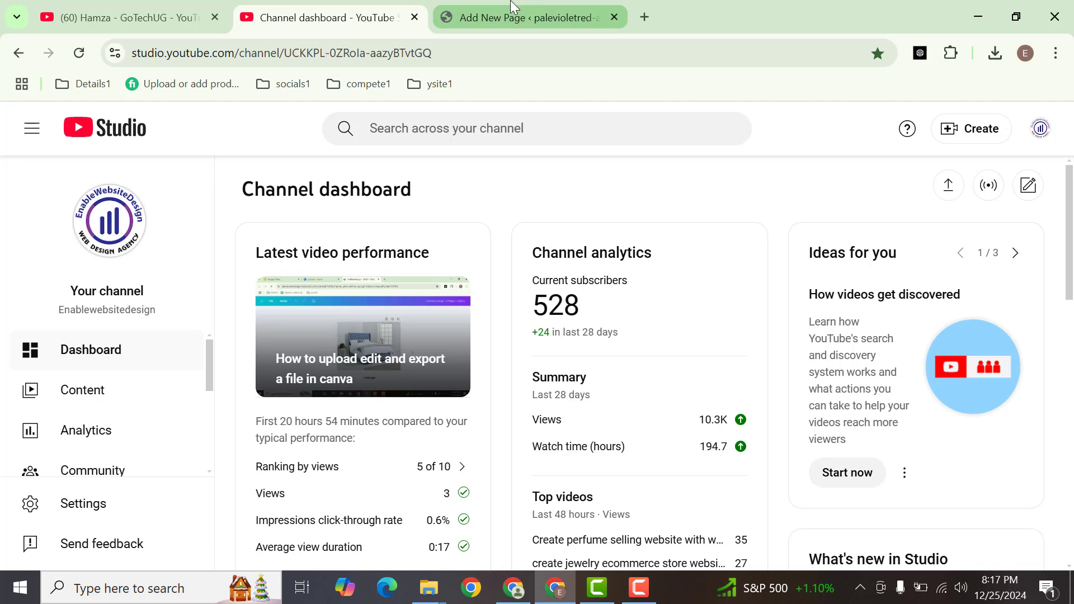
Switch to the Test6 page editor and add a single-column Container block below the existing two-column container
left_click(513, 6)
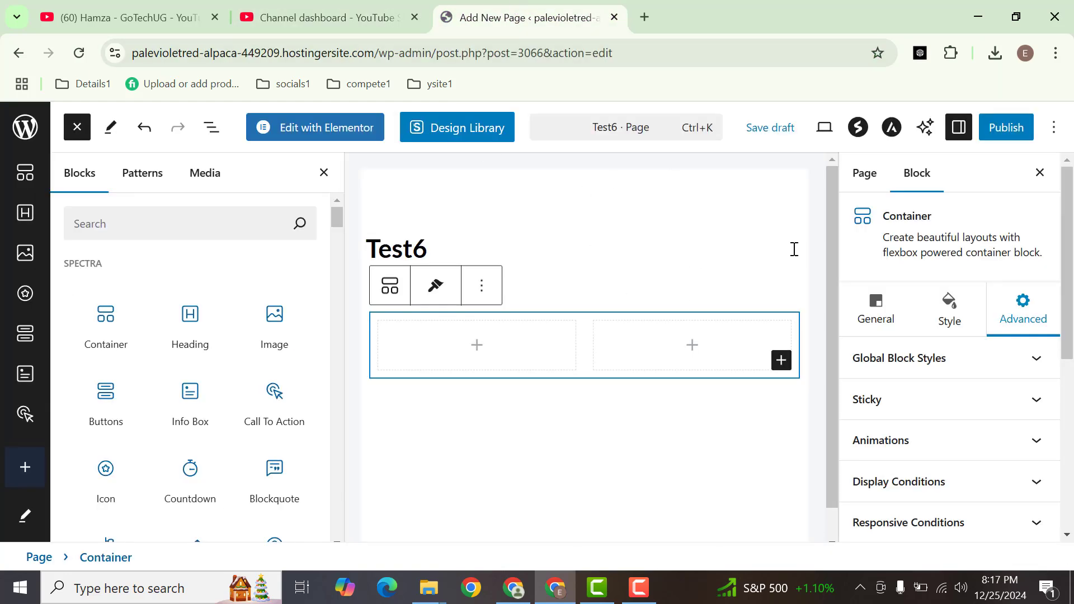
left_click(324, 174)
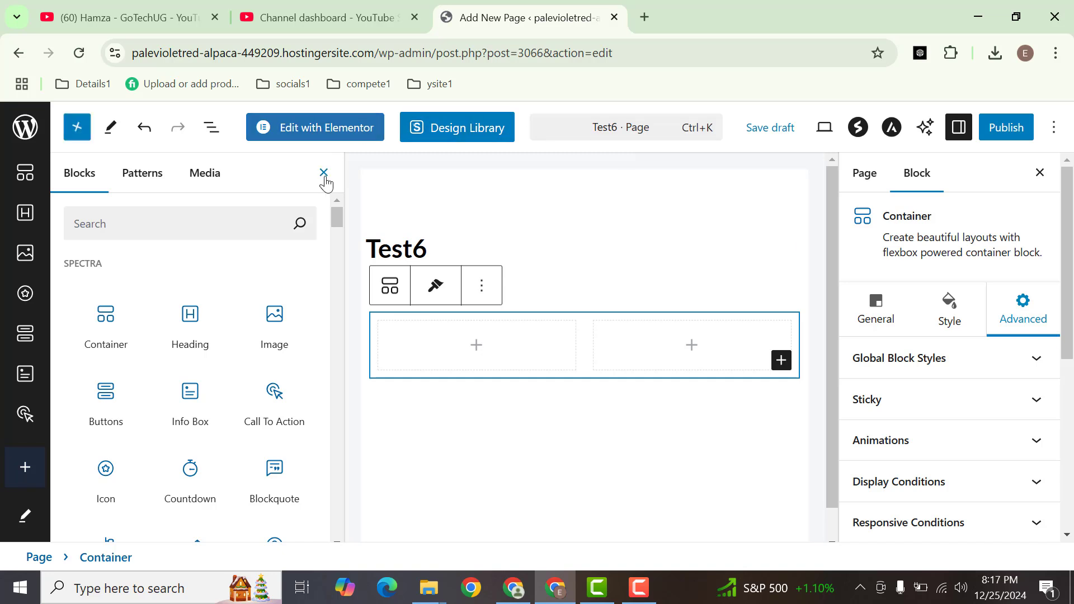
left_click(77, 132)
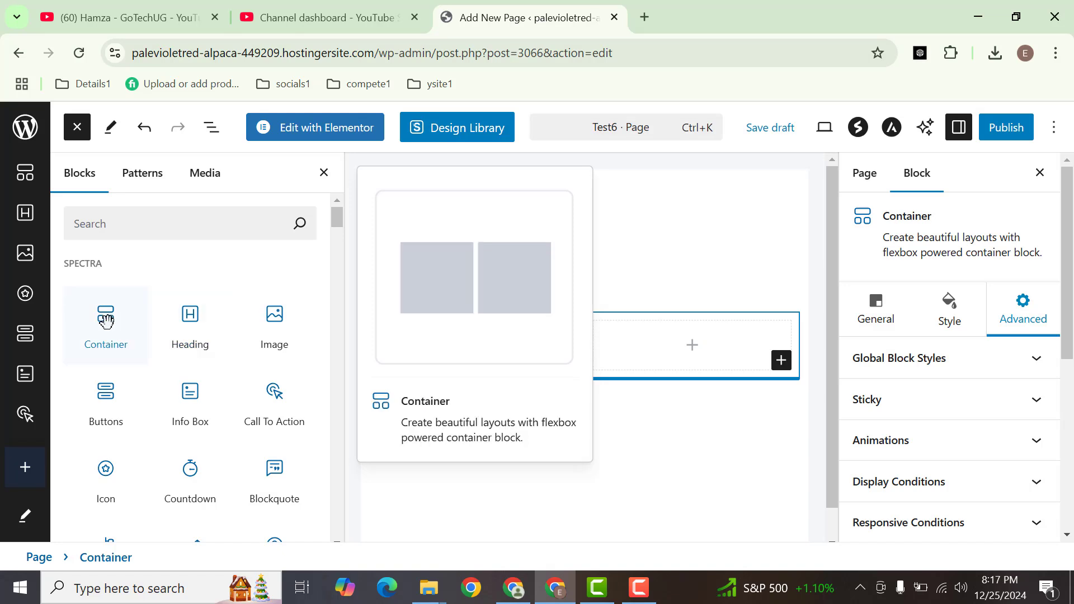
left_click_drag(106, 320, 622, 425)
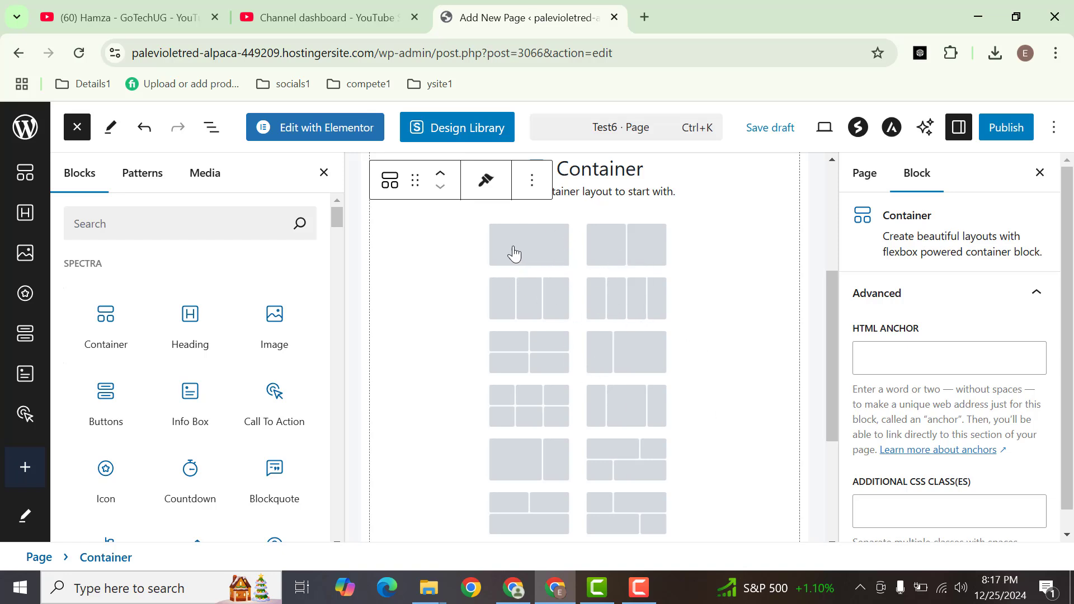
left_click(540, 246)
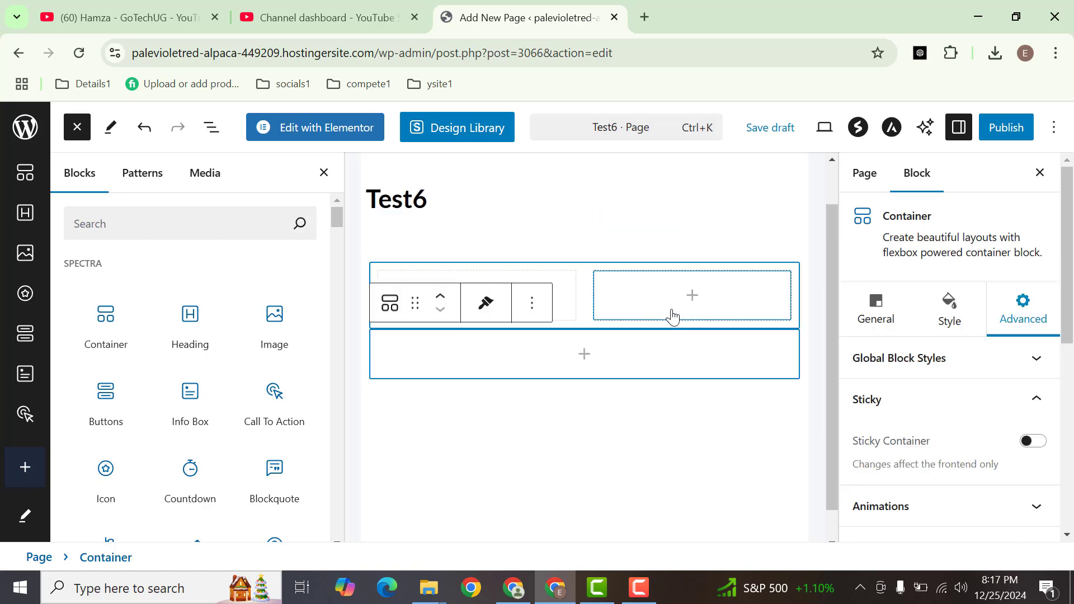
Insert a Spectra Heading block inside the new single-column container
left_click(583, 358)
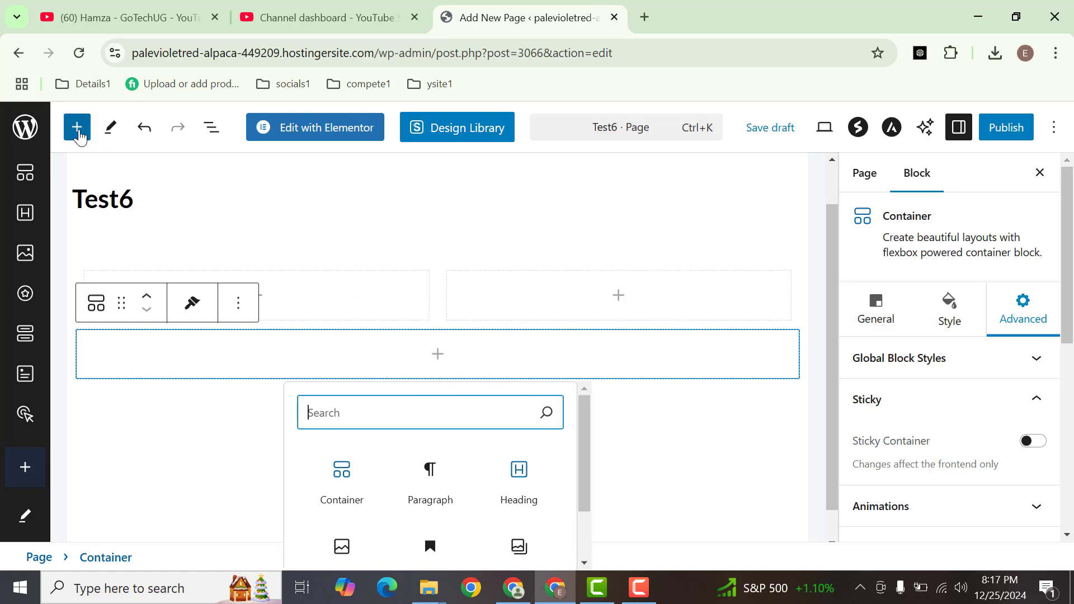
left_click(77, 127)
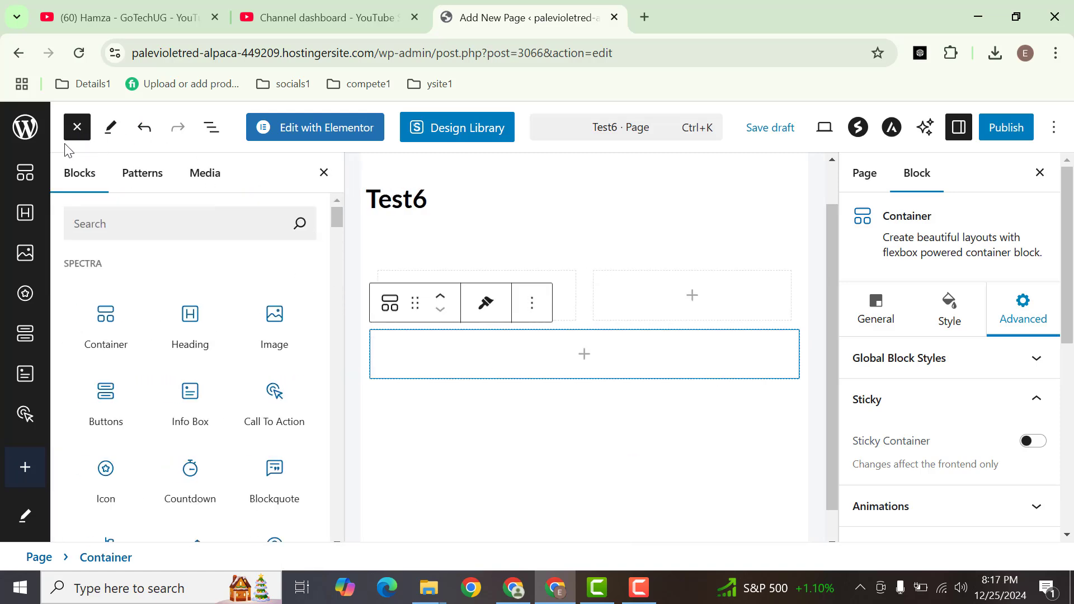
left_click_drag(188, 319, 587, 361)
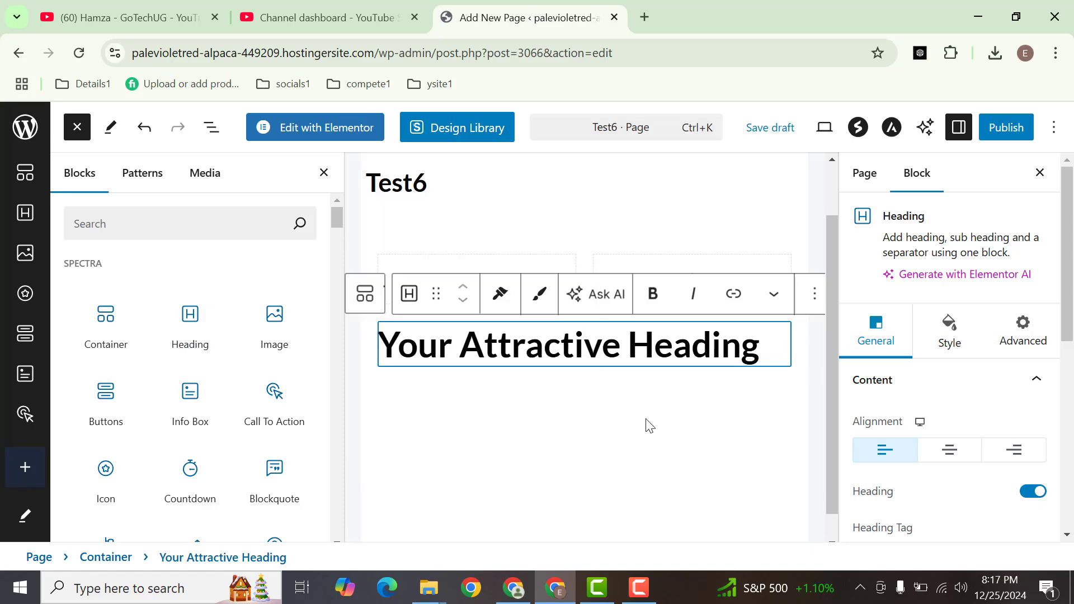
Replace the placeholder heading text with "This is my heading" and start an empty paragraph below it
double_click(584, 347)
left_click(584, 347)
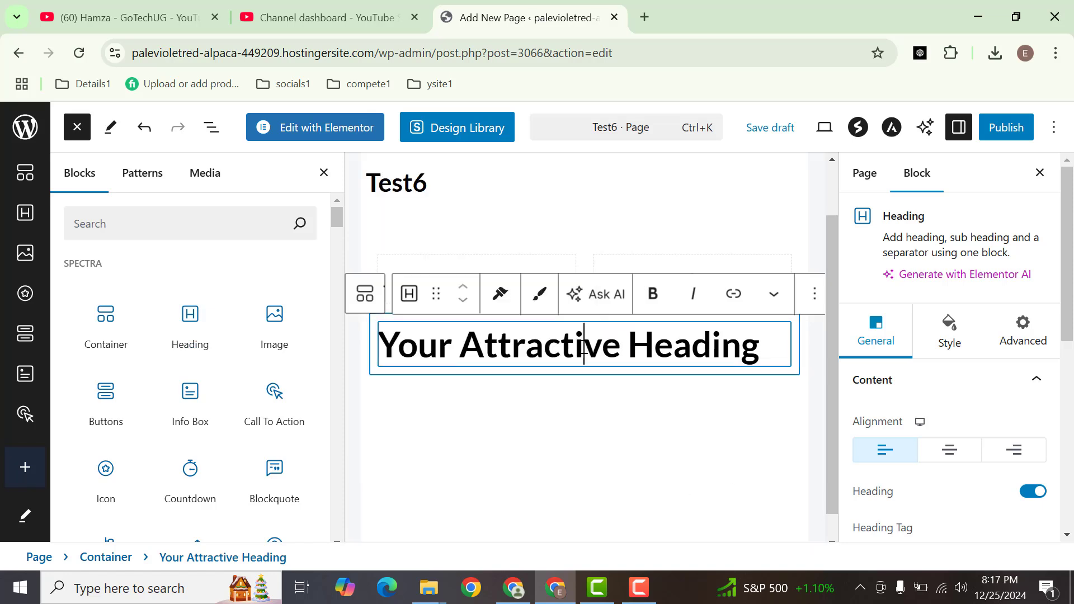
double_click(584, 347)
left_click(584, 347)
double_click(584, 347)
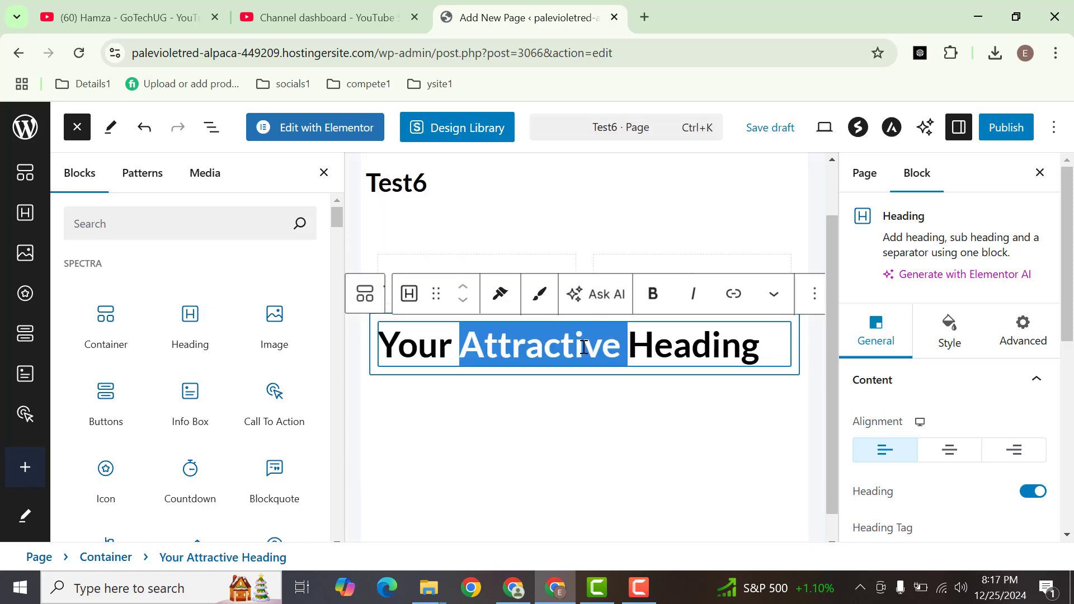
triple_click(584, 347)
type("Thi")
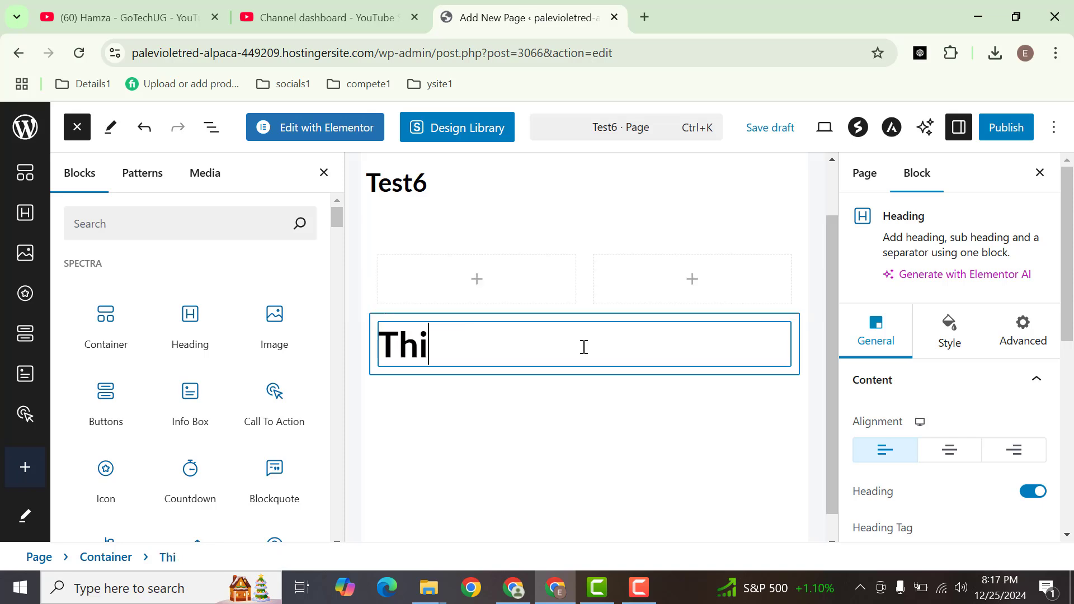
type("s is my heading")
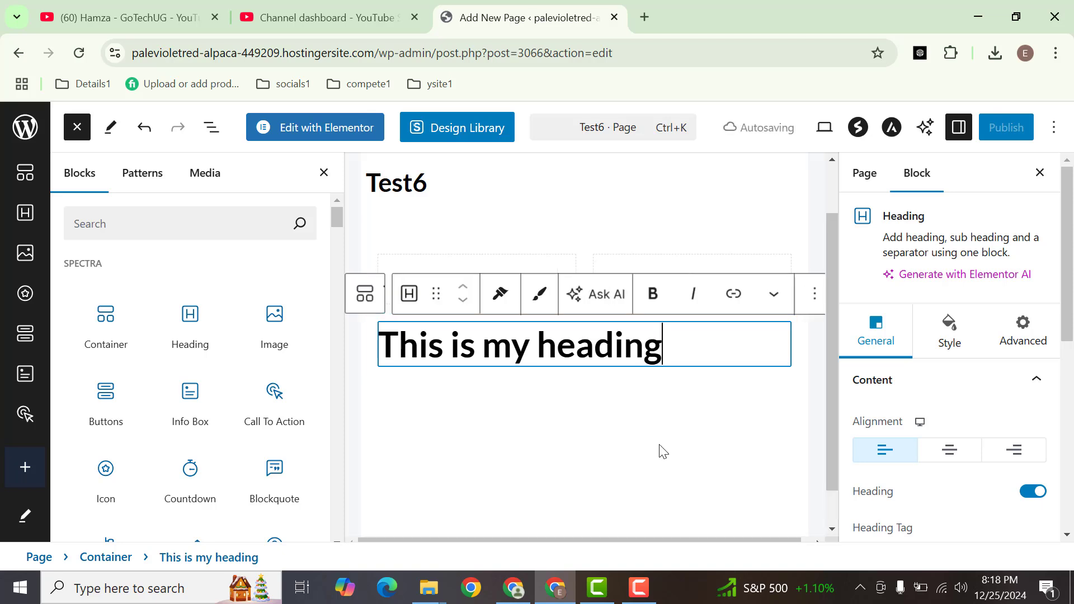
key("Return")
Enable the heading block's sub heading and enter "This is my subheading" as its text
left_click(596, 348)
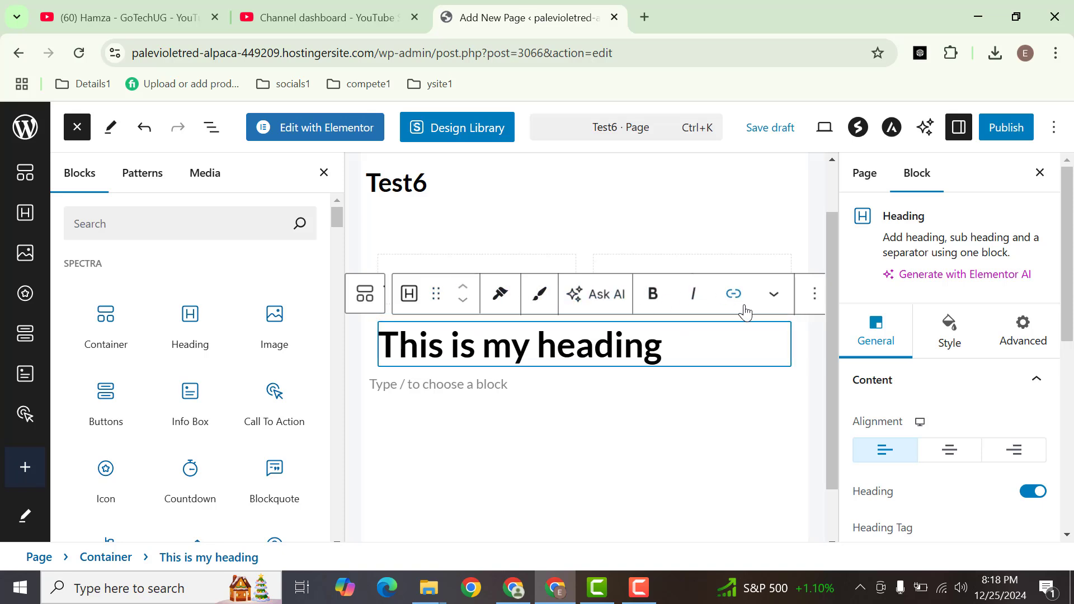
double_click(636, 346)
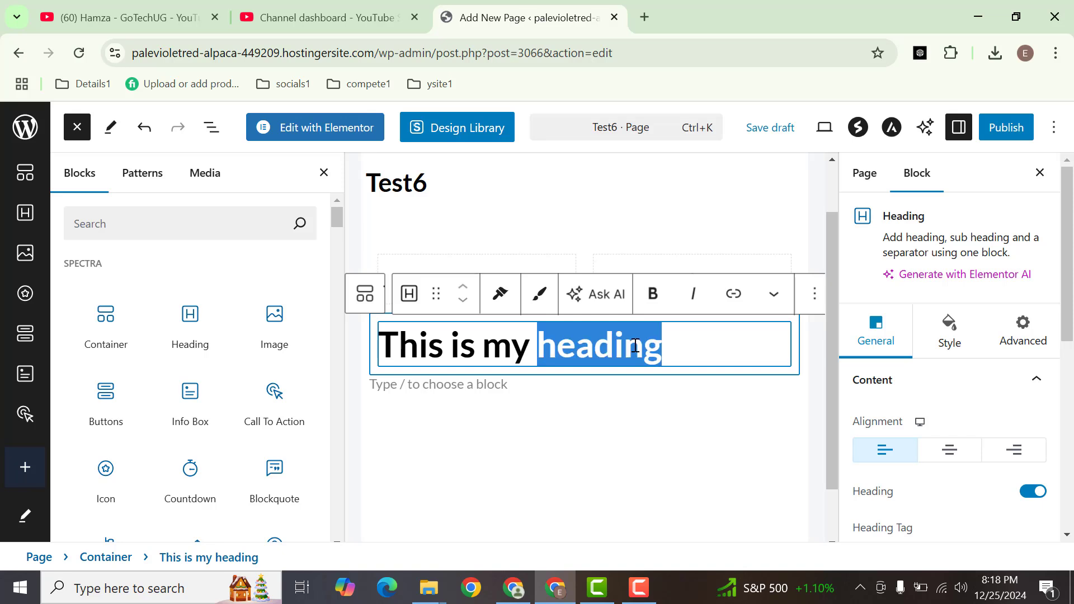
triple_click(636, 346)
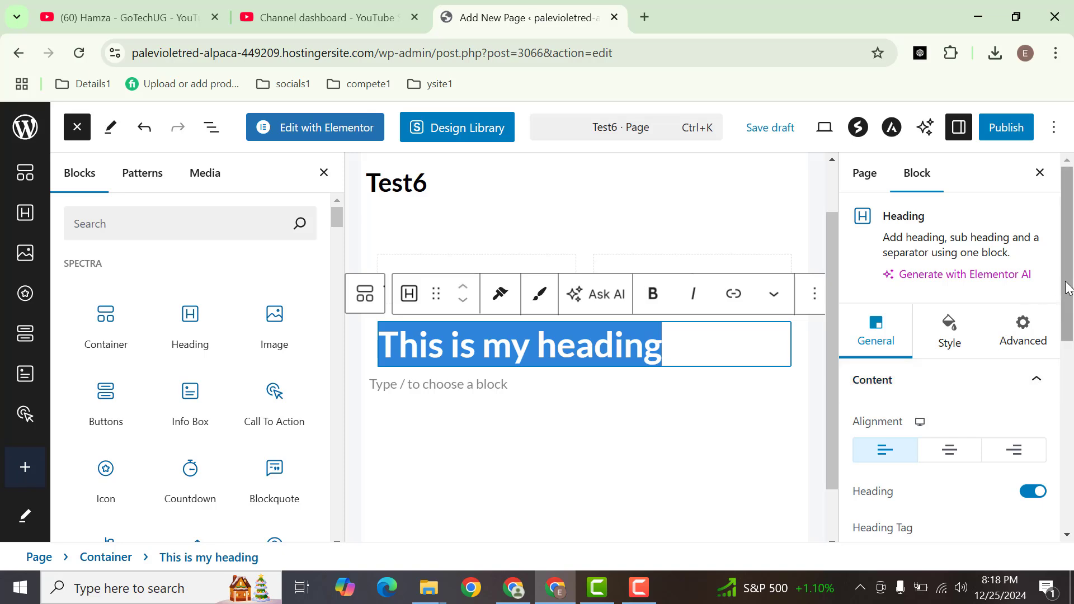
left_click_drag(1068, 288, 1068, 309)
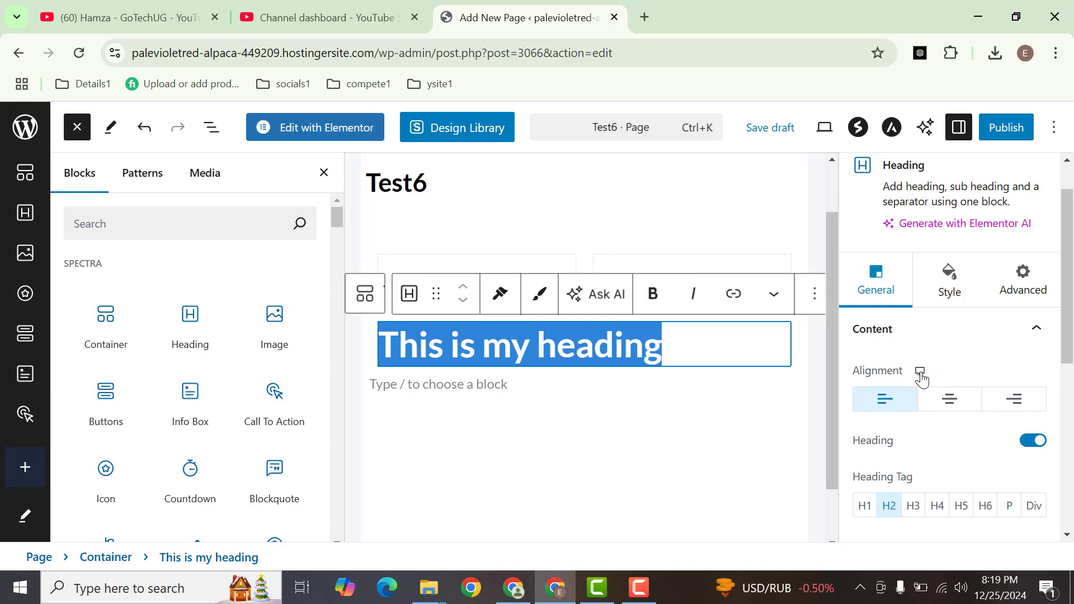
left_click_drag(1068, 328, 1067, 381)
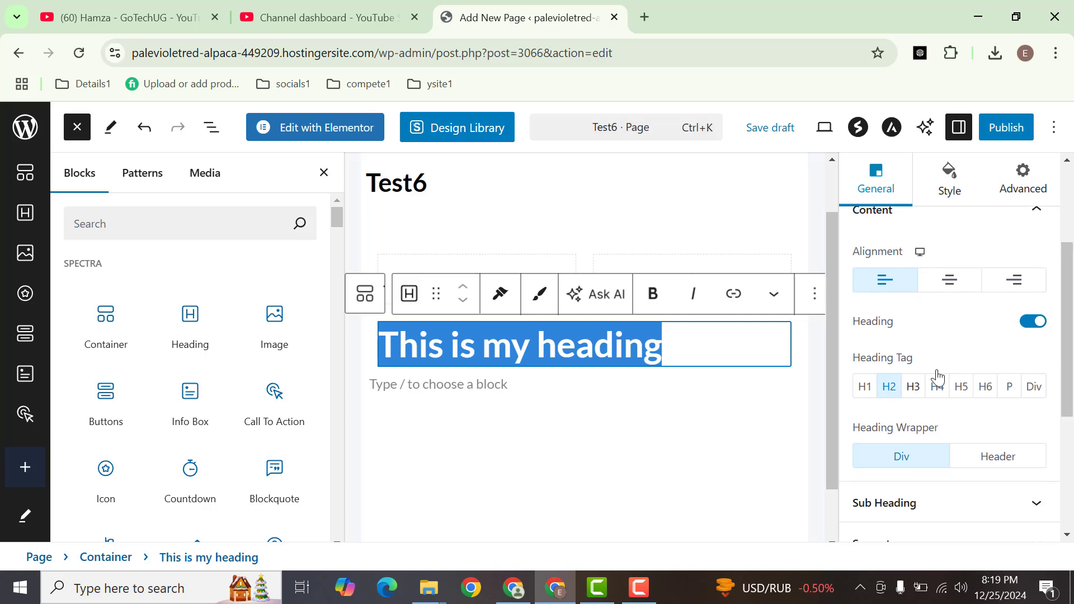
left_click_drag(1069, 381, 1055, 448)
left_click(976, 339)
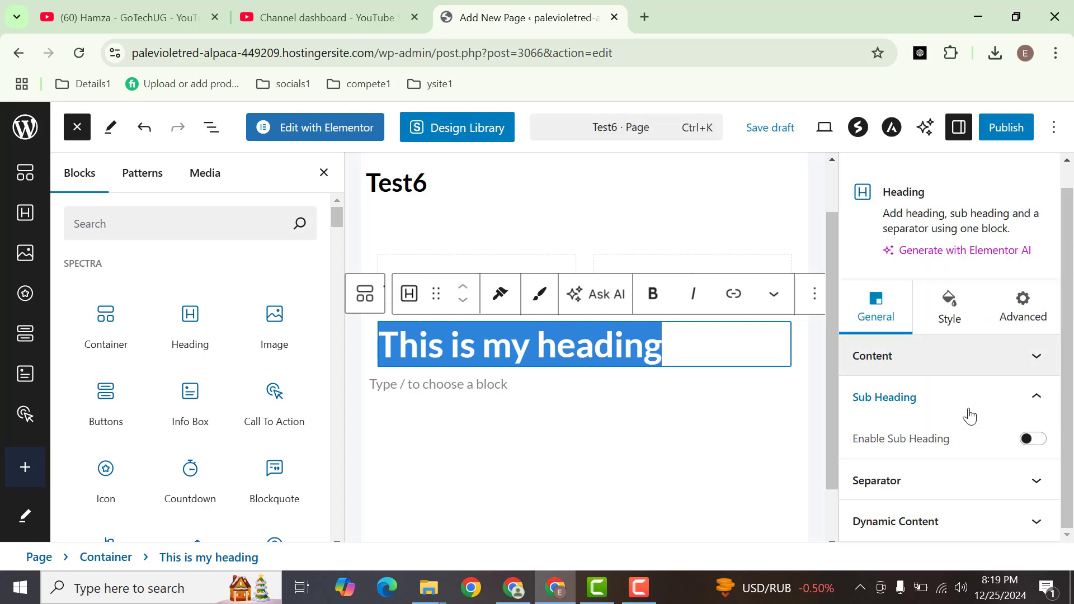
left_click(1035, 441)
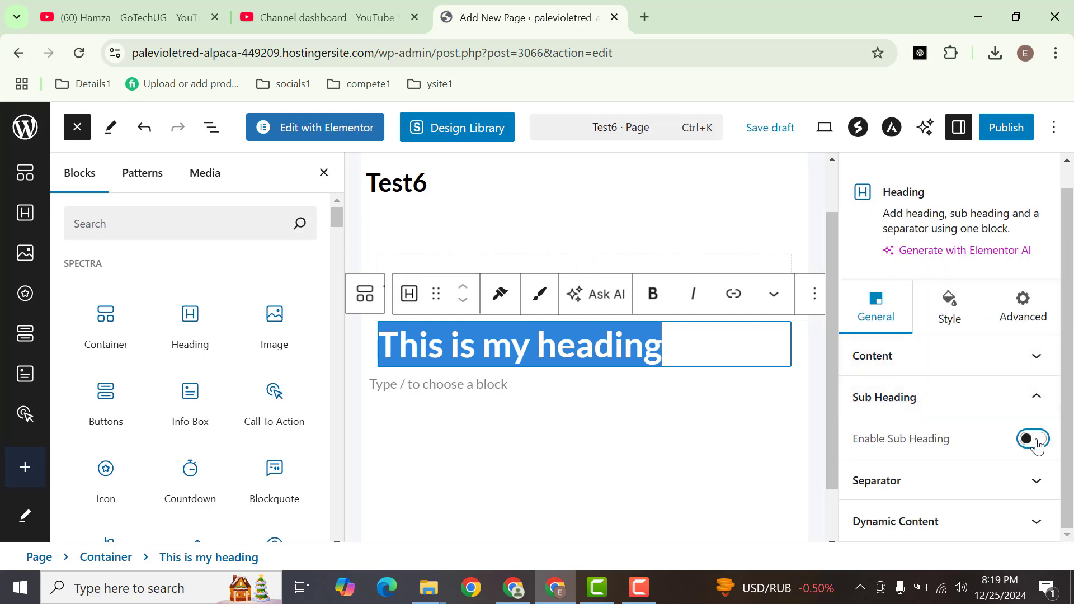
left_click(467, 390)
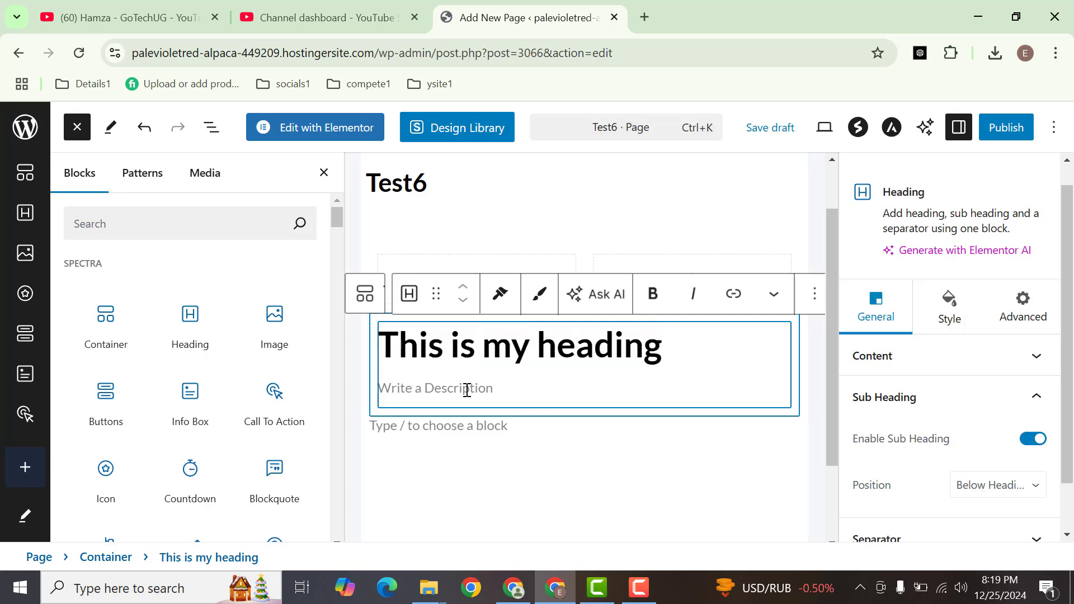
type("This is my subheading")
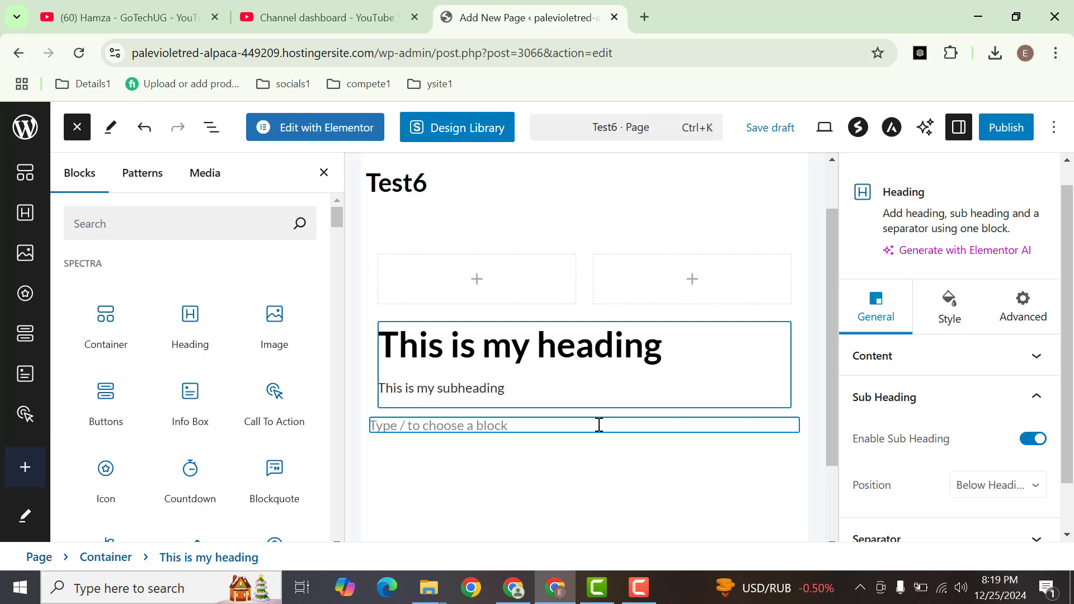
Set the heading block's separator style to Double
left_click(957, 399)
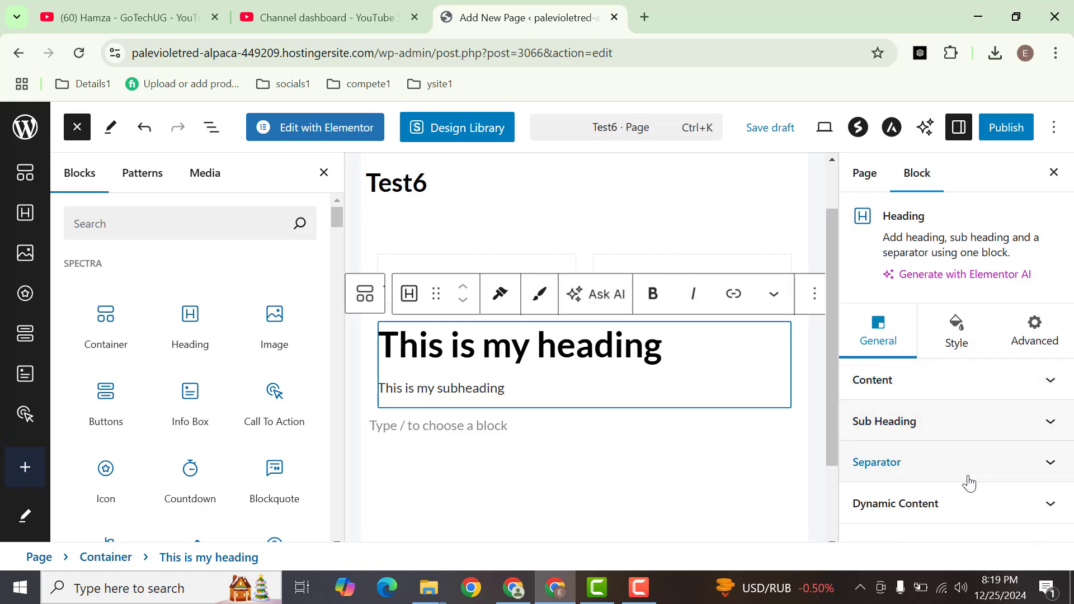
left_click(945, 468)
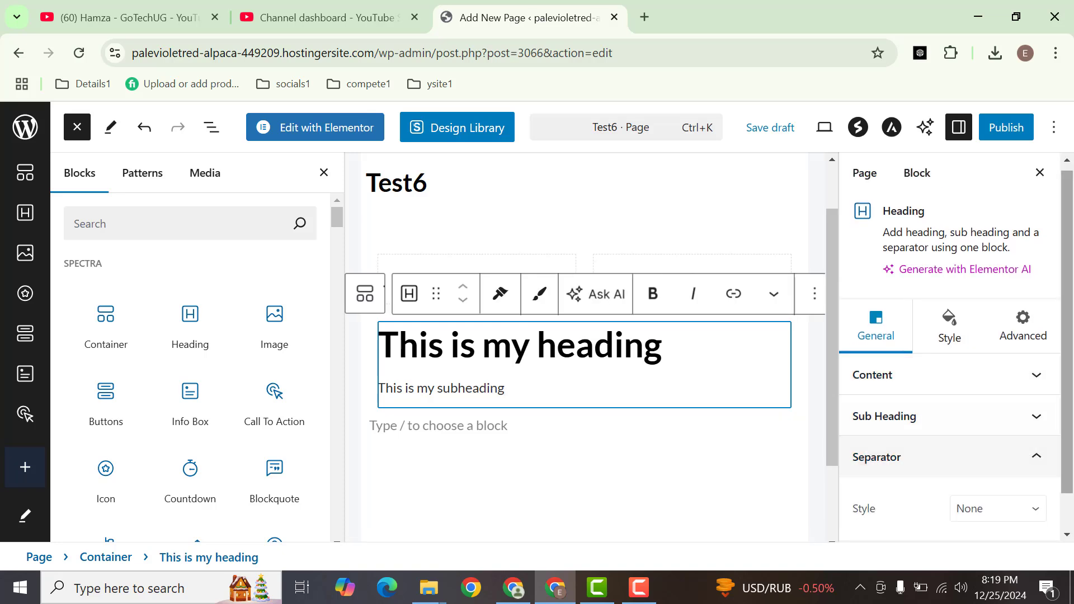
scroll(1071, 428, "down", 1)
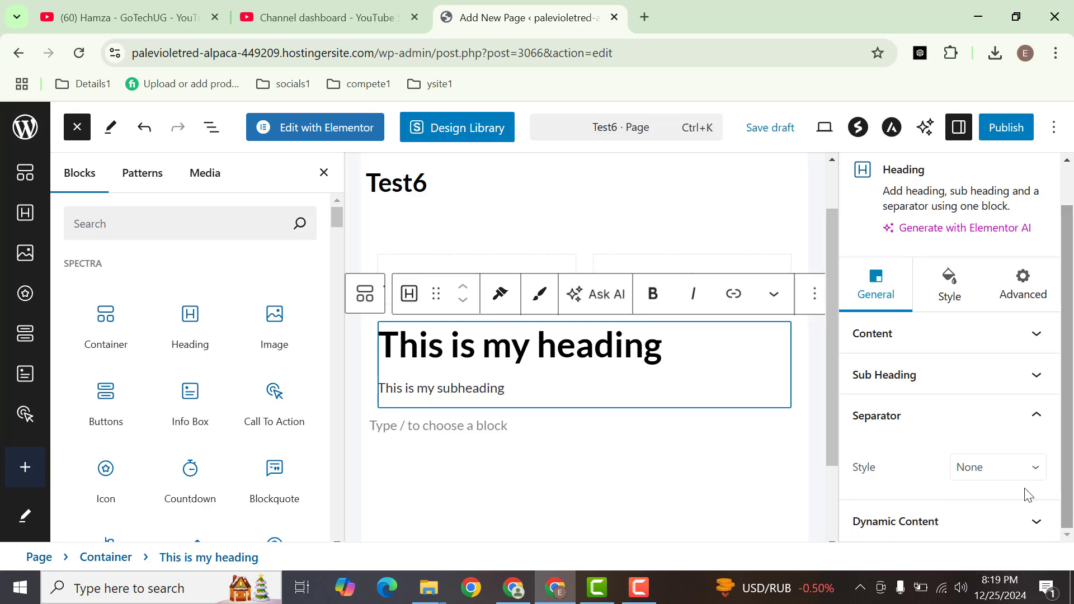
left_click(1005, 469)
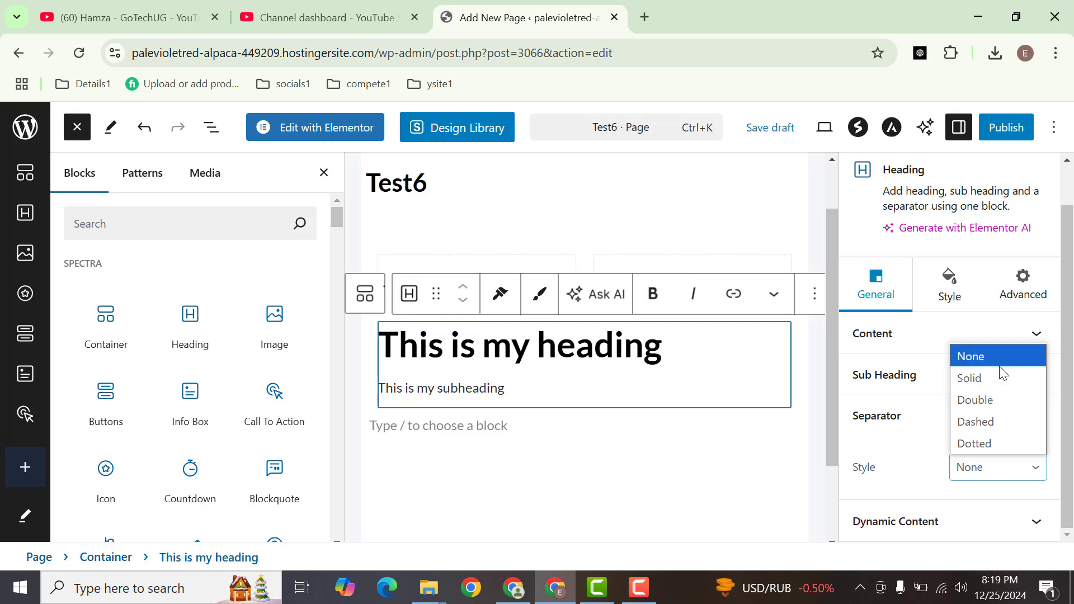
left_click(1002, 399)
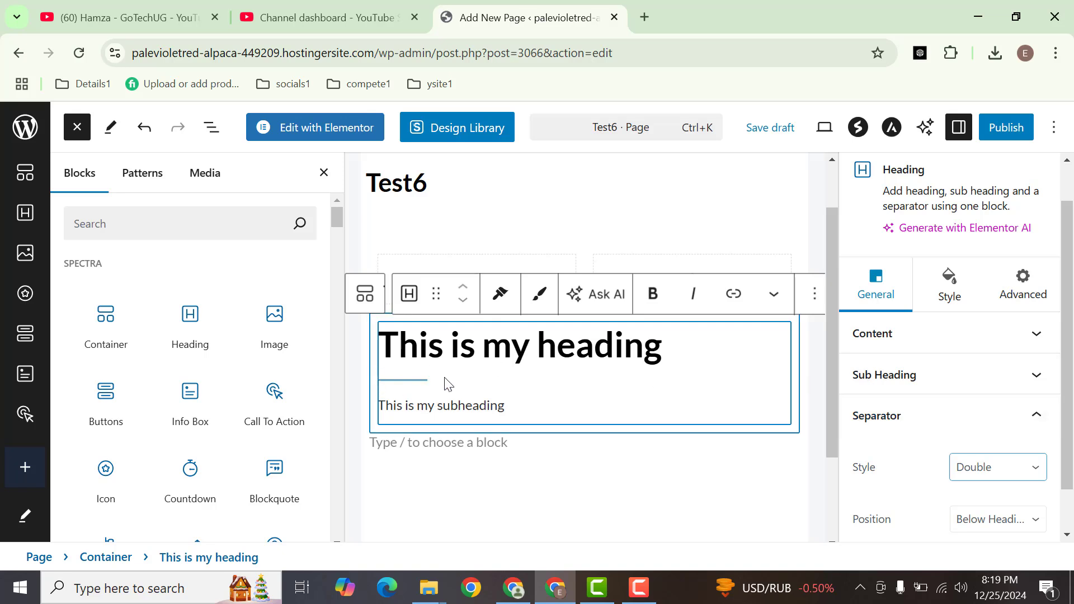
Center-align the heading block's content
left_click(943, 350)
scroll(990, 392, "down", 1)
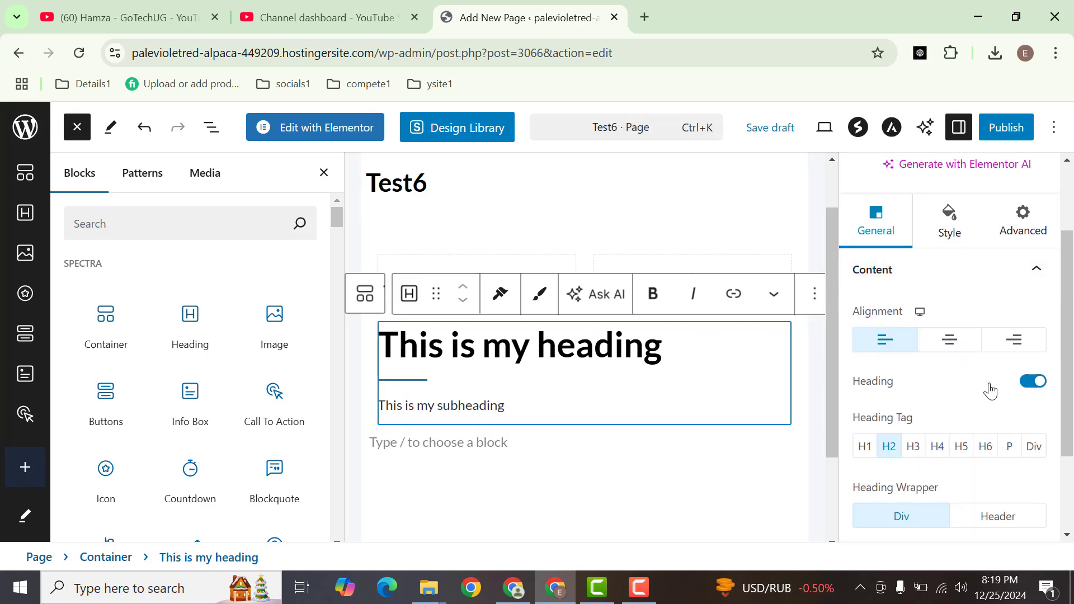
left_click(947, 351)
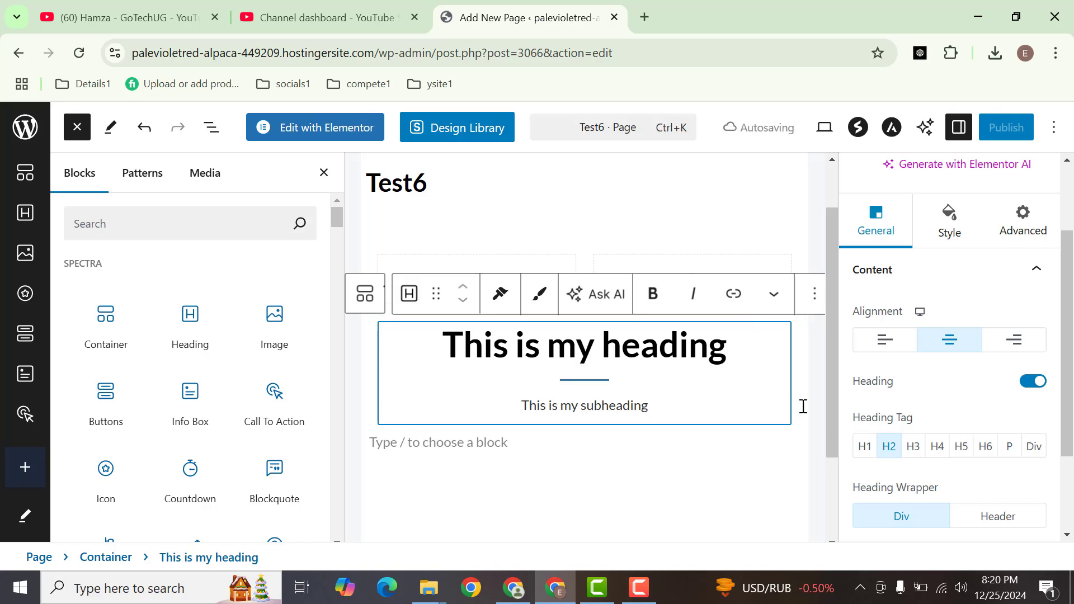
left_click(948, 276)
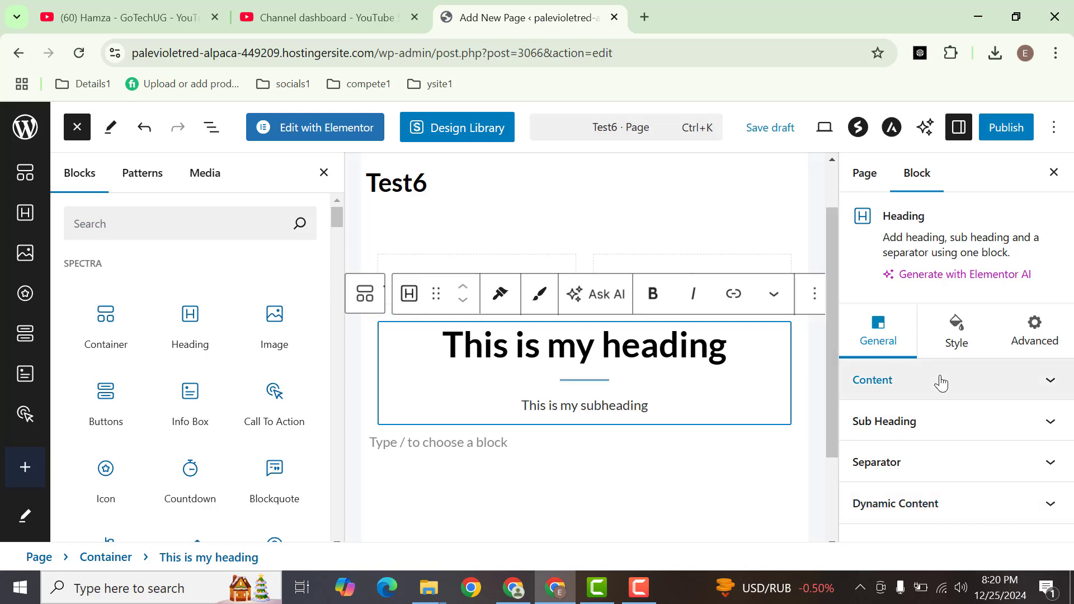
Look through the heading block's style settings, including its background, and set its top margin to 5 px
left_click(963, 335)
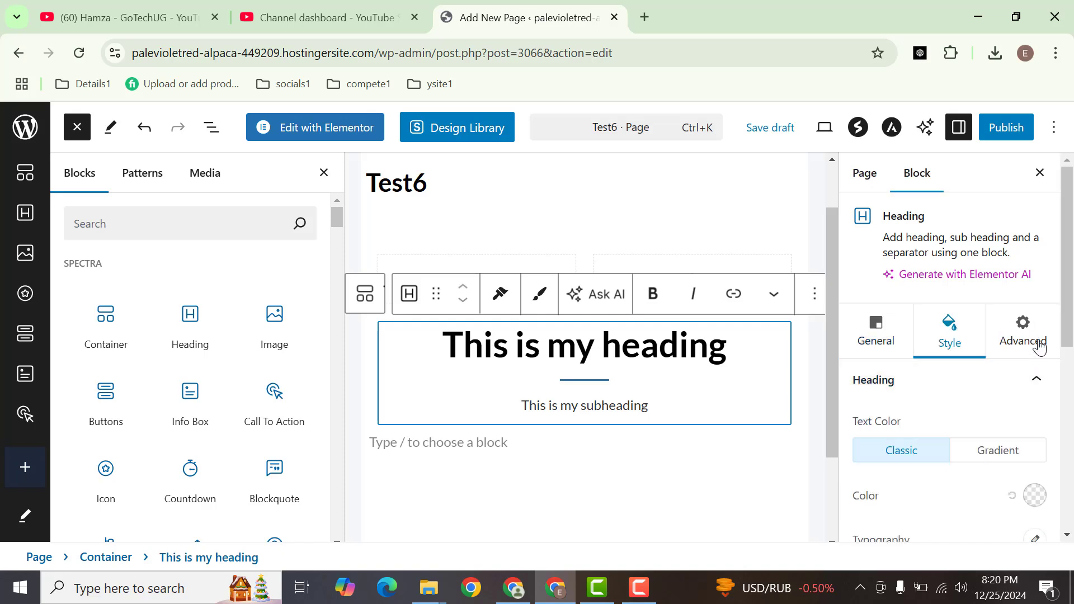
left_click_drag(1070, 300, 1065, 408)
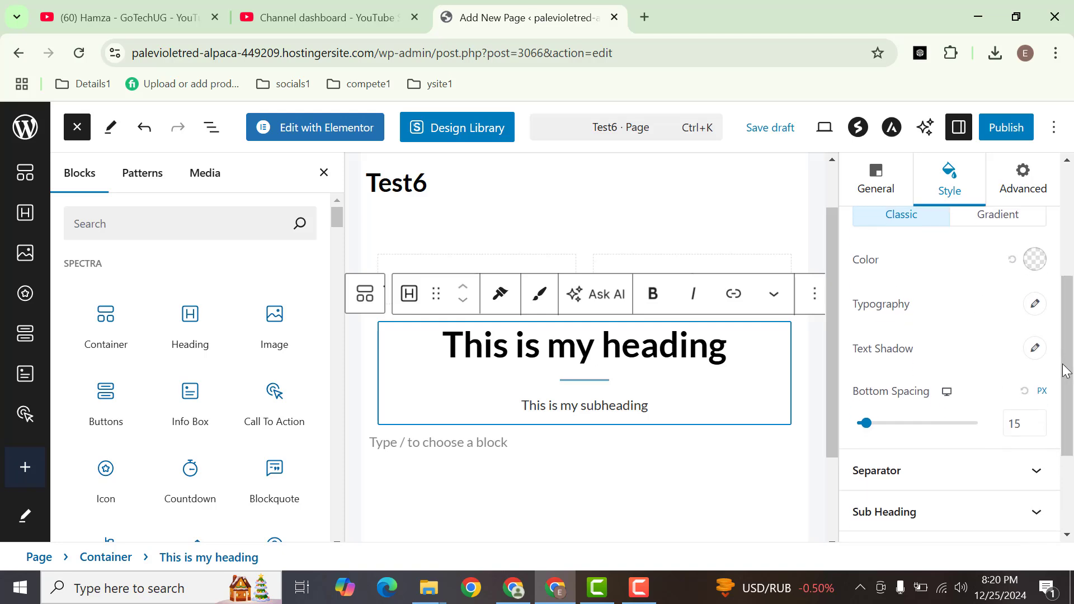
left_click_drag(1066, 370, 1066, 462)
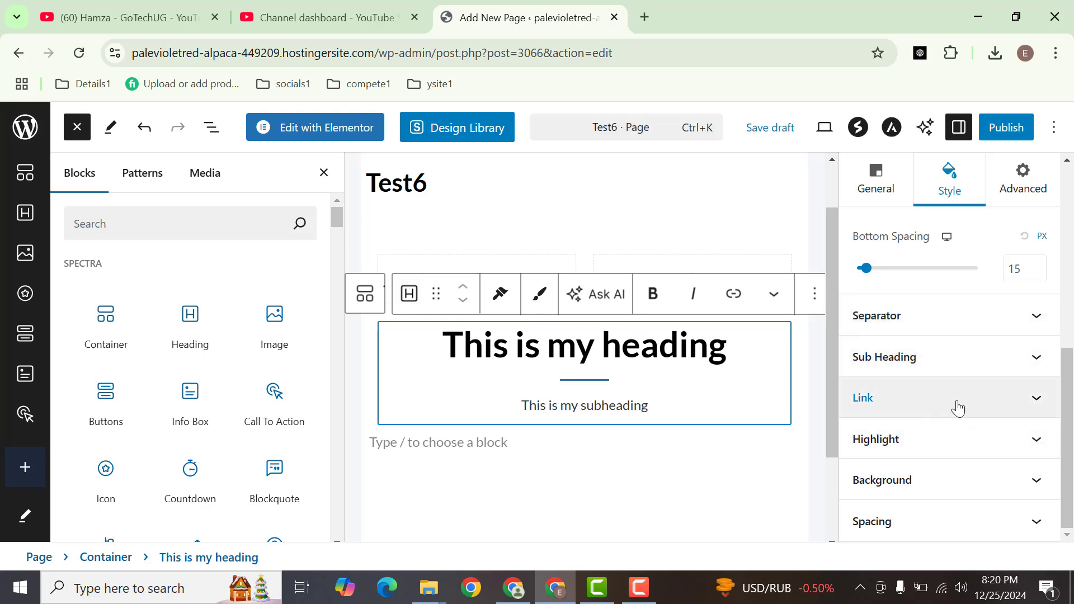
left_click(915, 490)
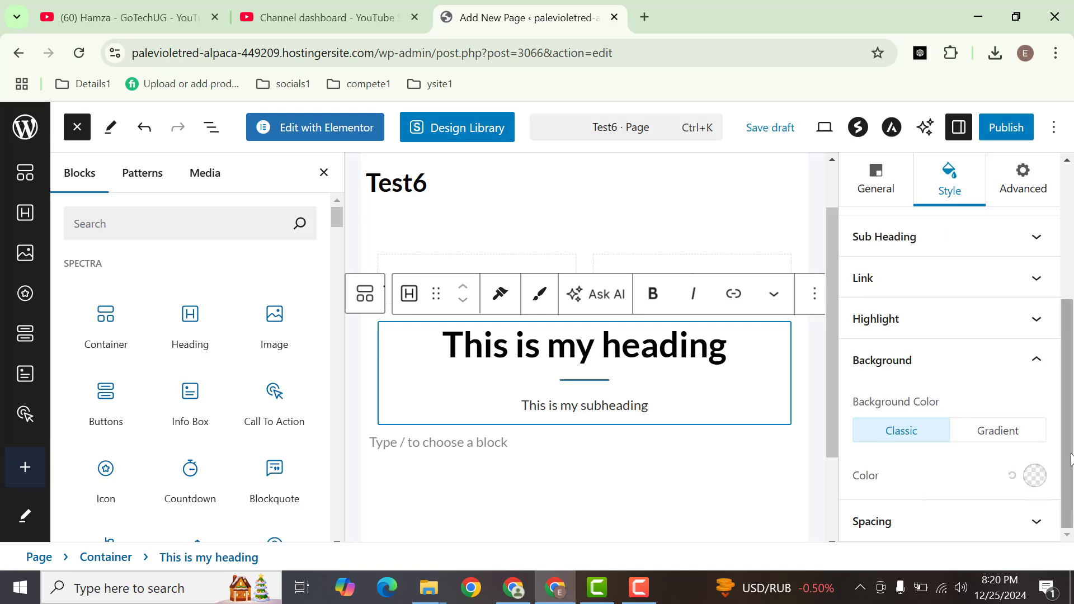
left_click(940, 530)
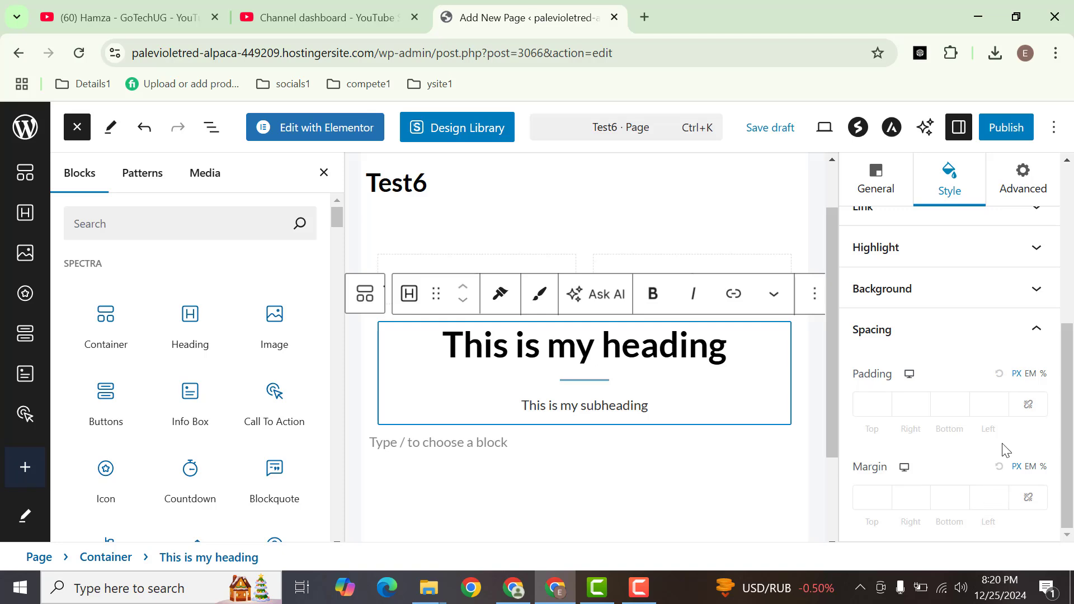
left_click(884, 495)
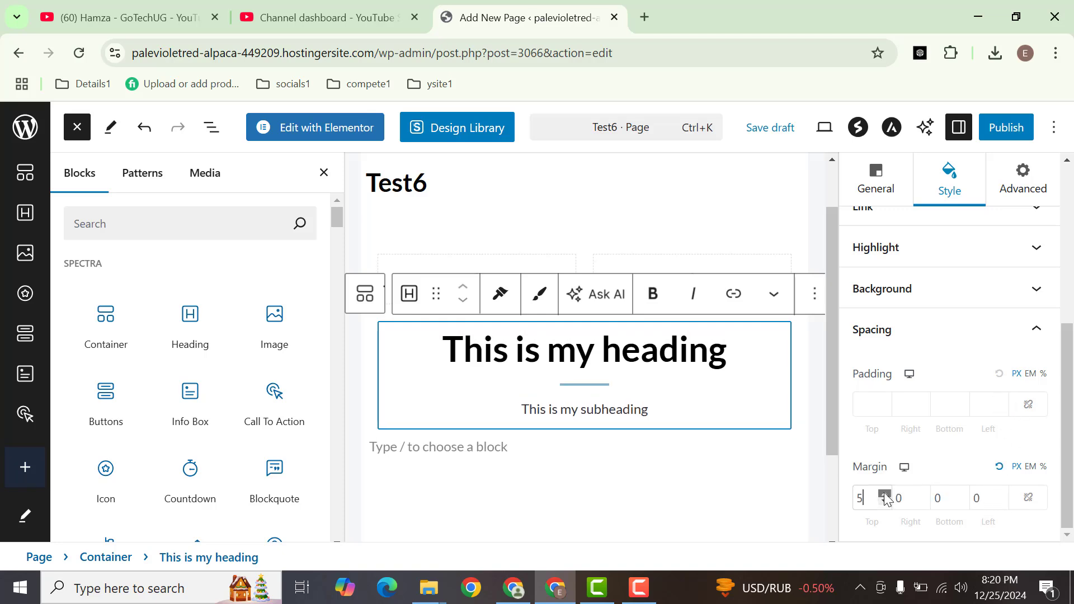
Set the heading block's top margin to 0 px
left_click_drag(884, 494, 849, 508)
type("0")
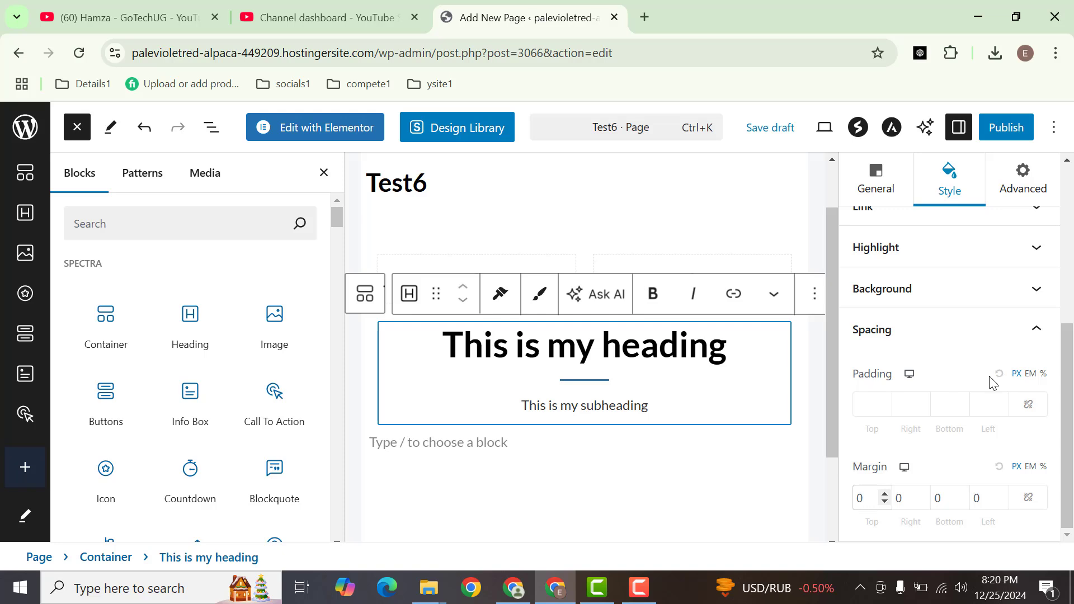
Apply the Fade Up animation to the heading block
left_click(1029, 198)
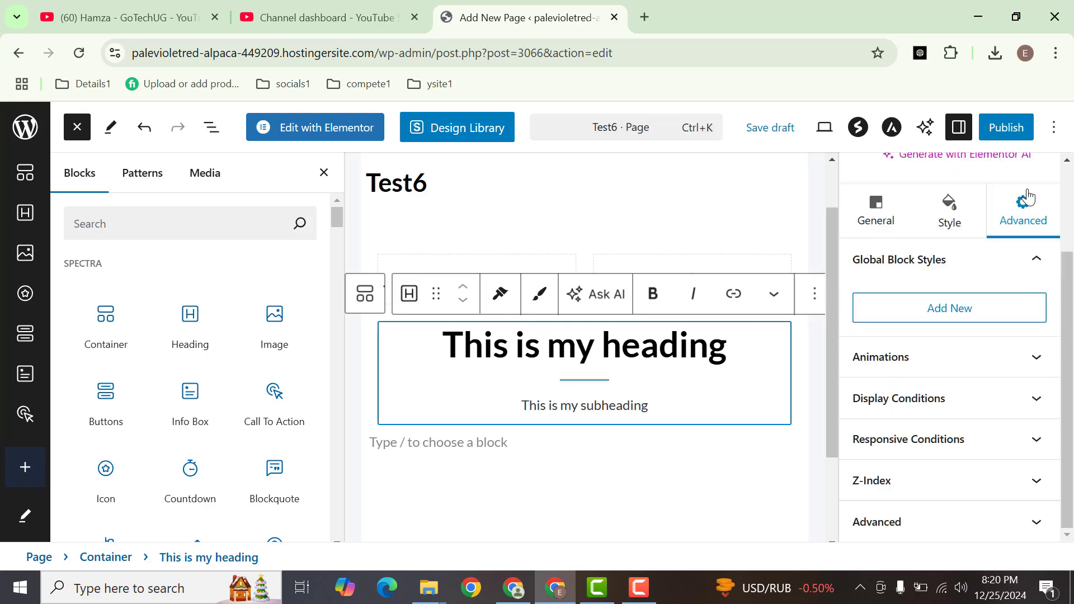
left_click(983, 359)
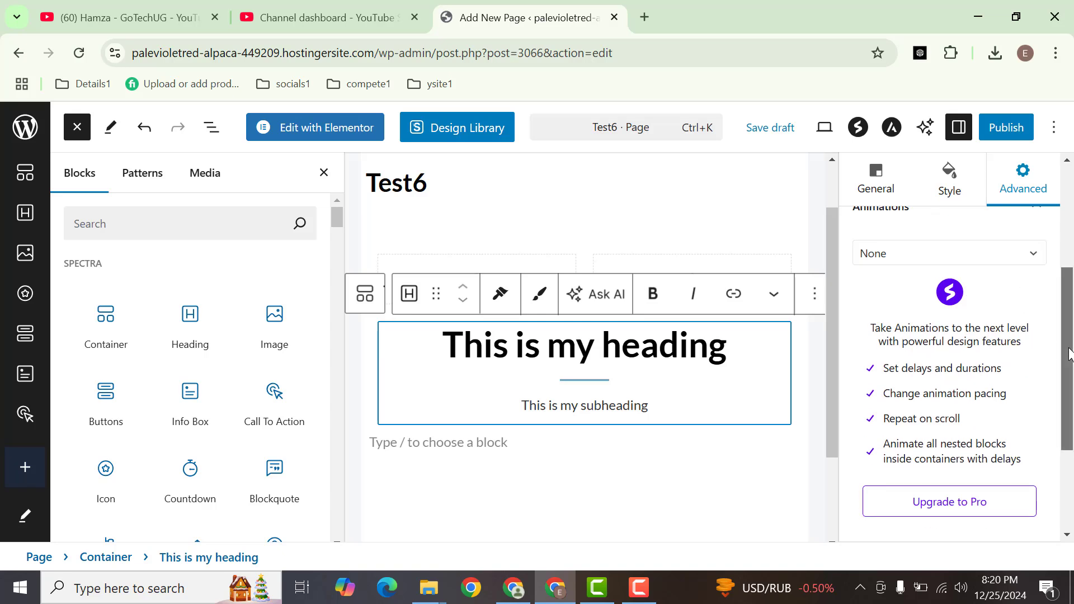
scroll(1068, 353, "up", 1)
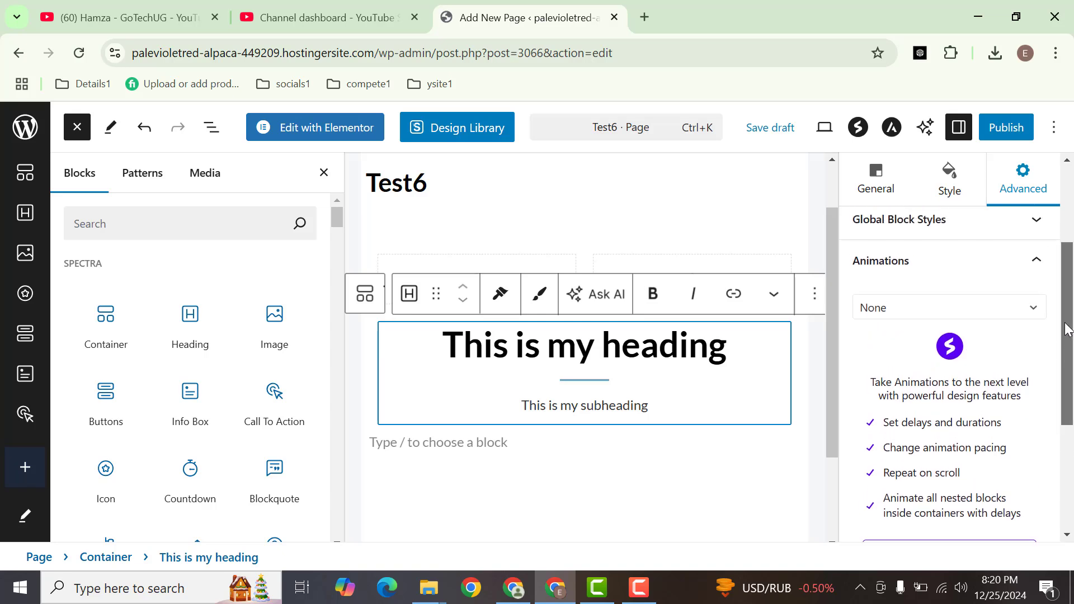
left_click(956, 314)
left_click(901, 456)
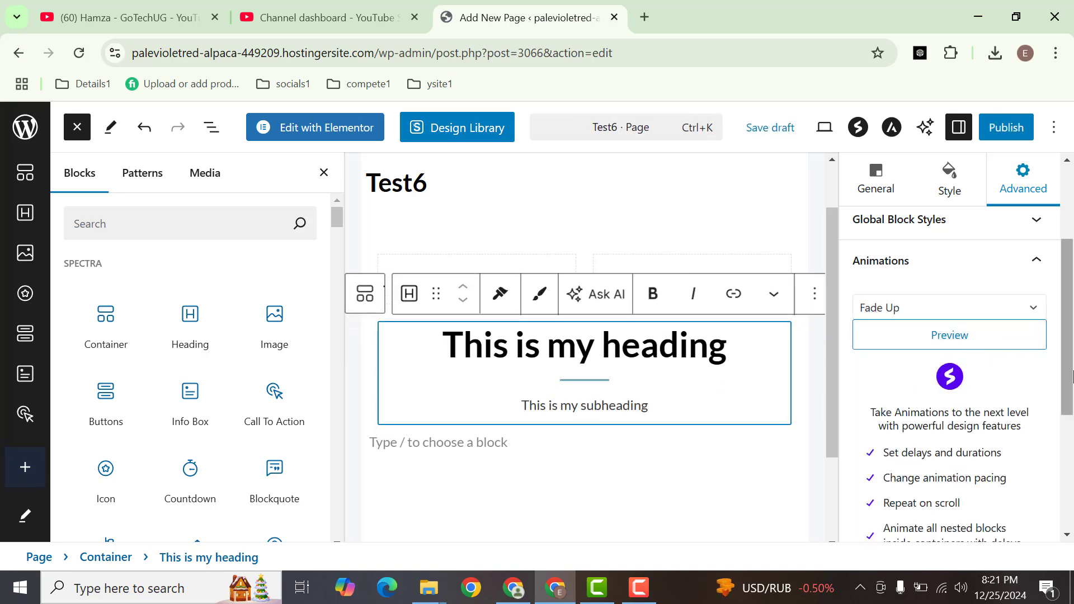
mouse_move(1069, 375)
left_mouse_down()
mouse_move(1068, 436)
mouse_move(1056, 329)
mouse_move(1056, 360)
left_mouse_up()
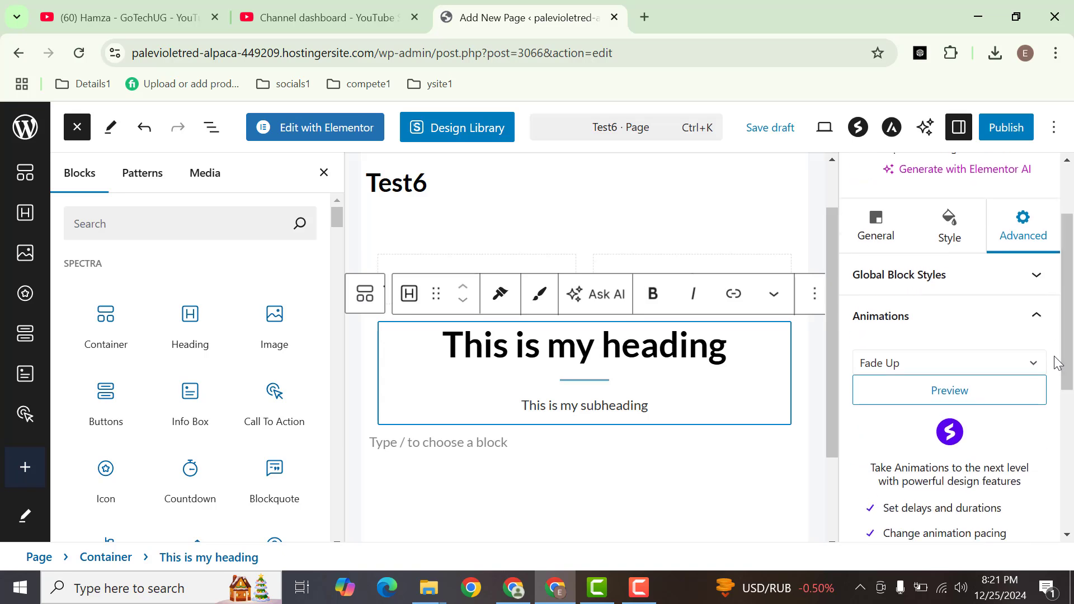
left_click(996, 330)
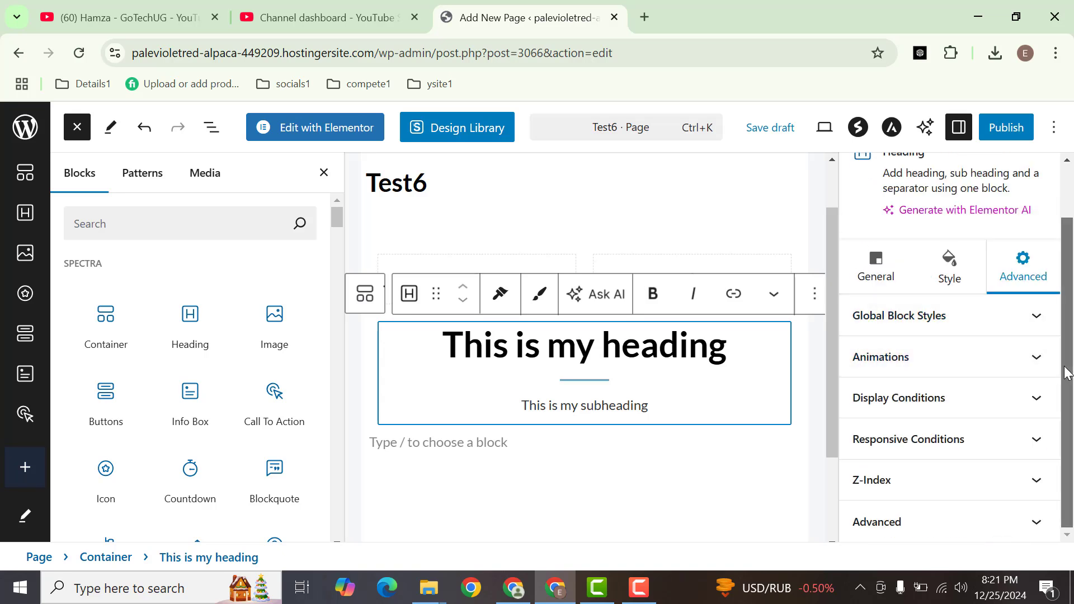